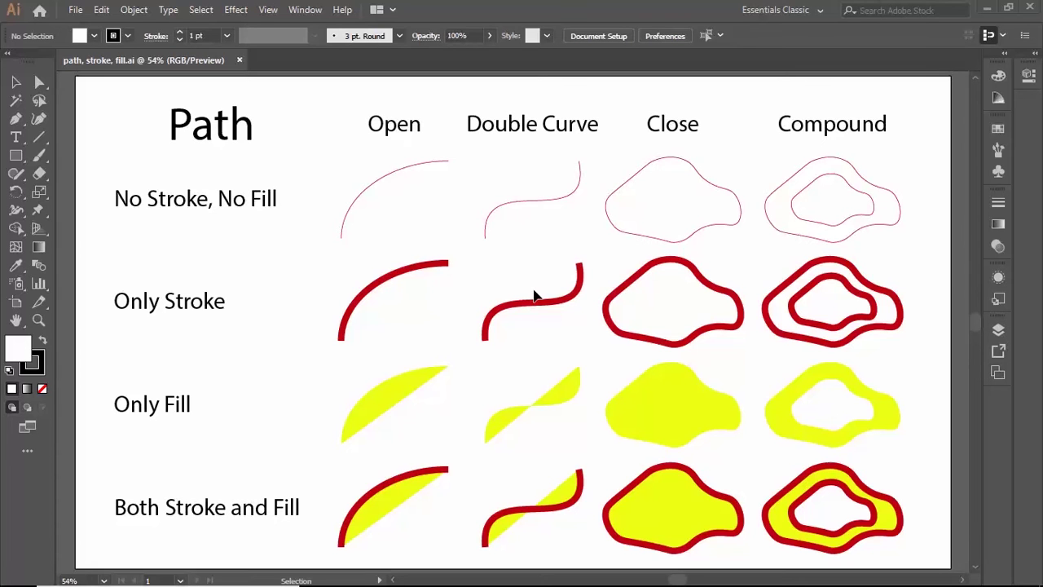
- Select the closed, compound and open shapes, ending on the yellow-fill, red-stroke compound path
{"action": "key", "text": "shift"}
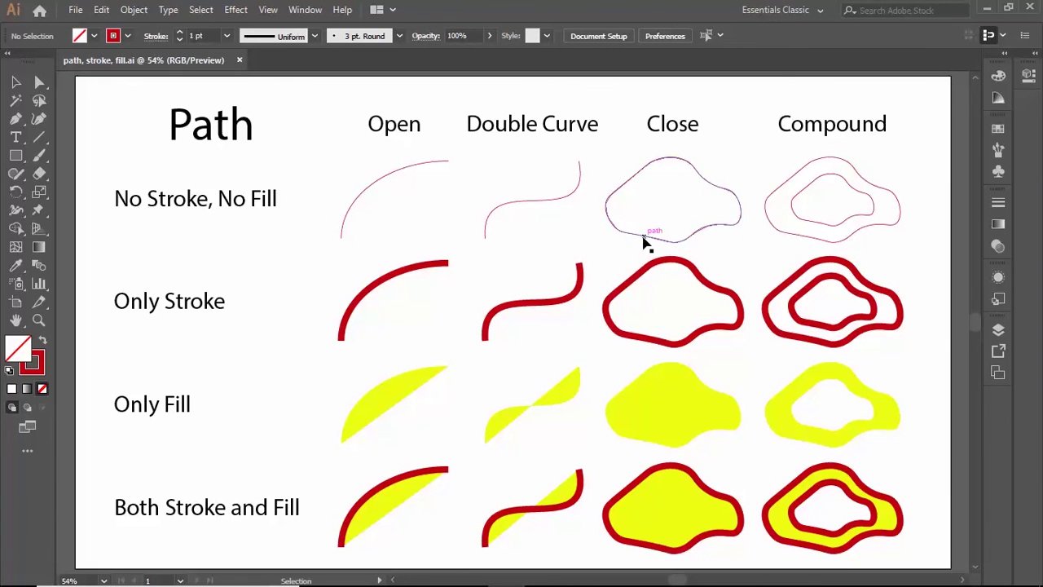
{"action": "left_click", "coordinate": [13, 83]}
{"action": "left_click", "coordinate": [629, 238]}
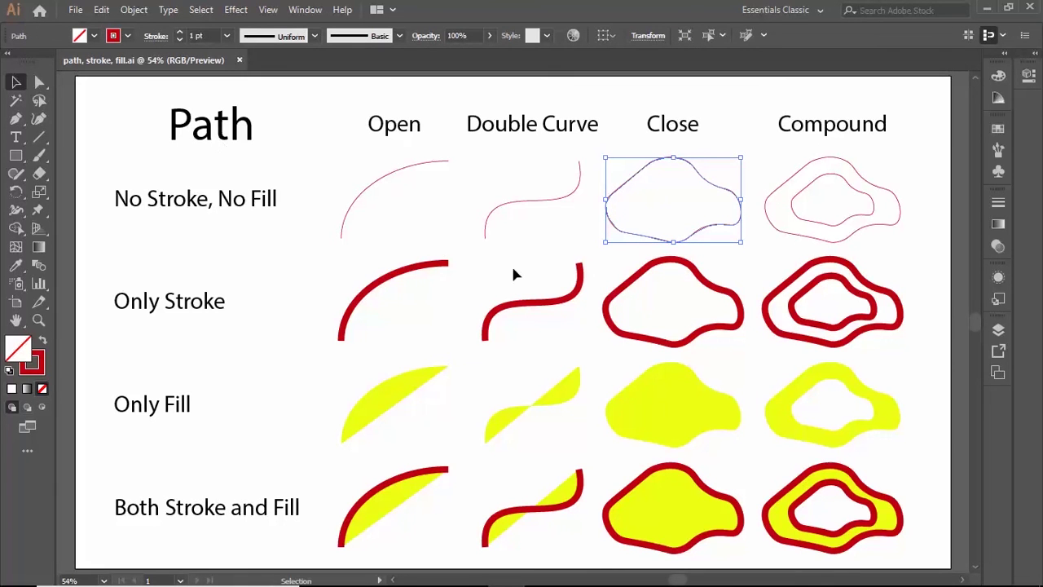
{"action": "left_click", "coordinate": [790, 290]}
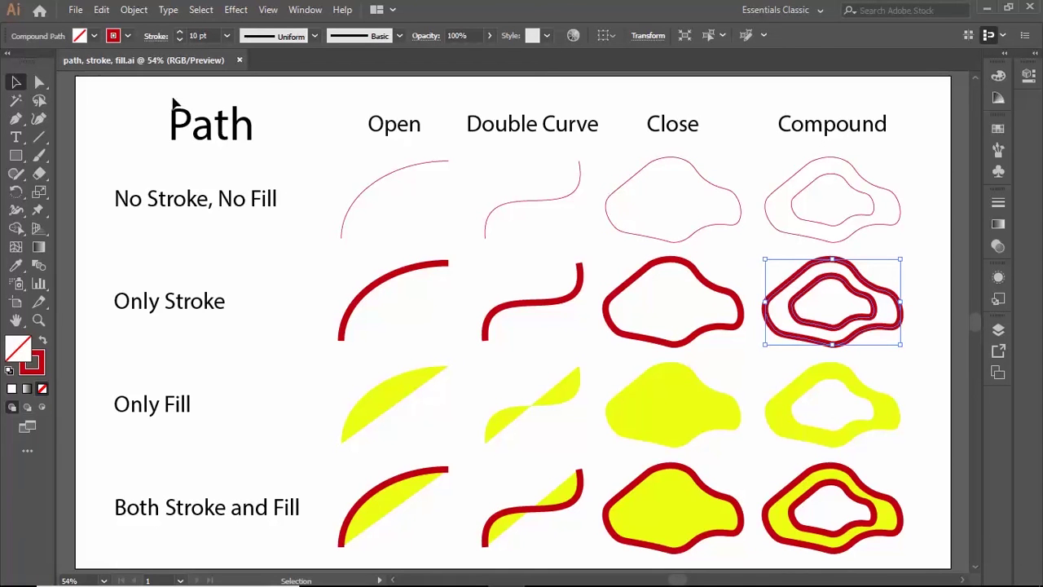
{"action": "left_click", "coordinate": [368, 192]}
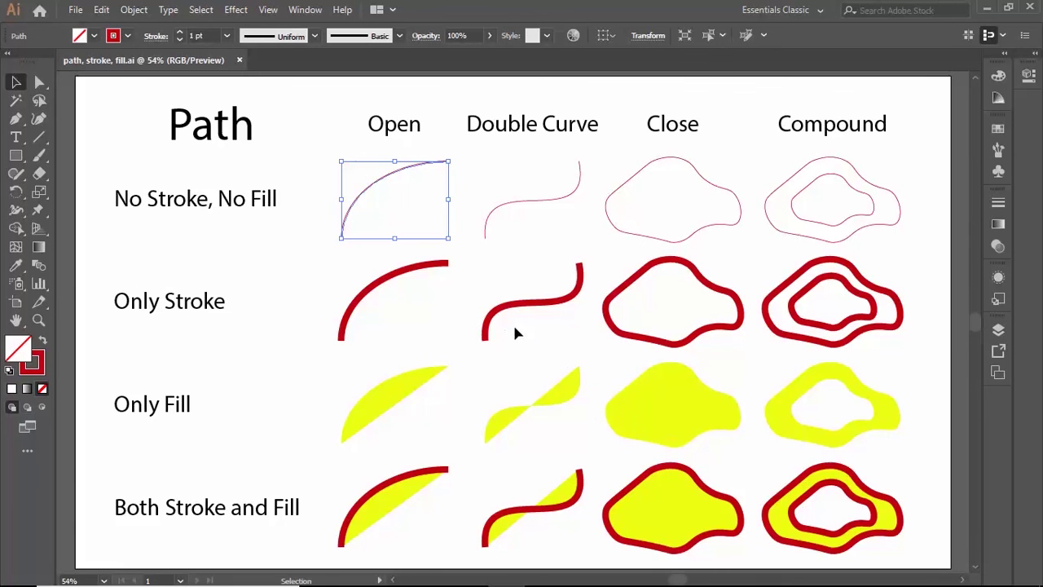
{"action": "left_click", "coordinate": [812, 499]}
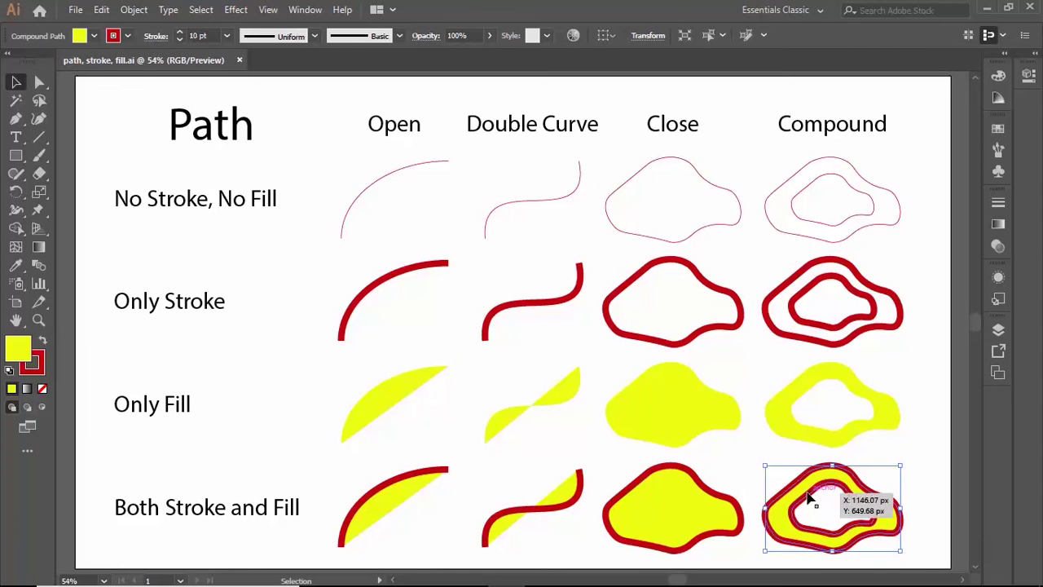
- Isolate the bottom compound path and drag its inner path out of the shape
{"action": "double_click", "coordinate": [807, 495]}
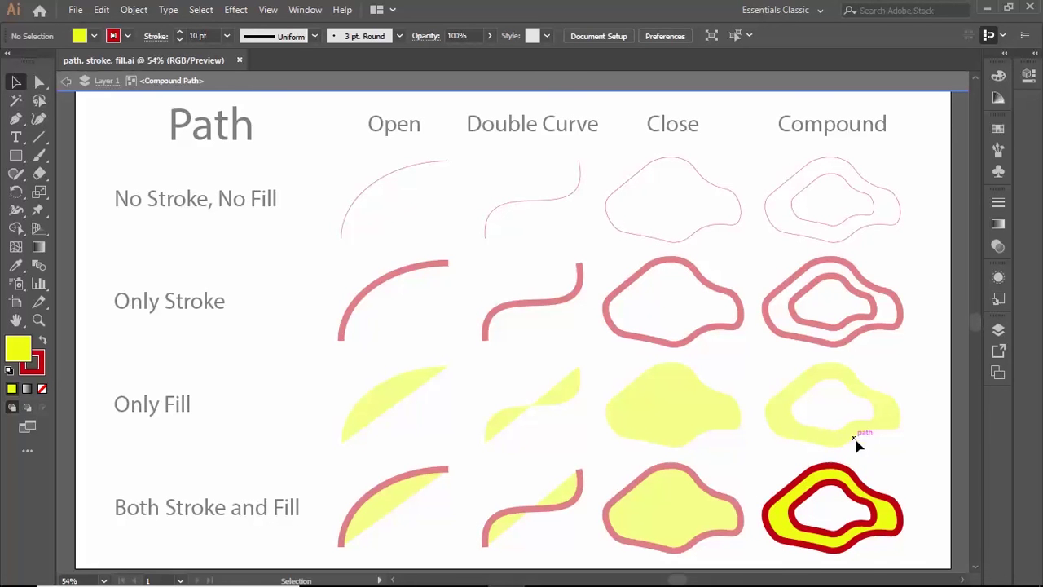
{"action": "left_click", "coordinate": [804, 507]}
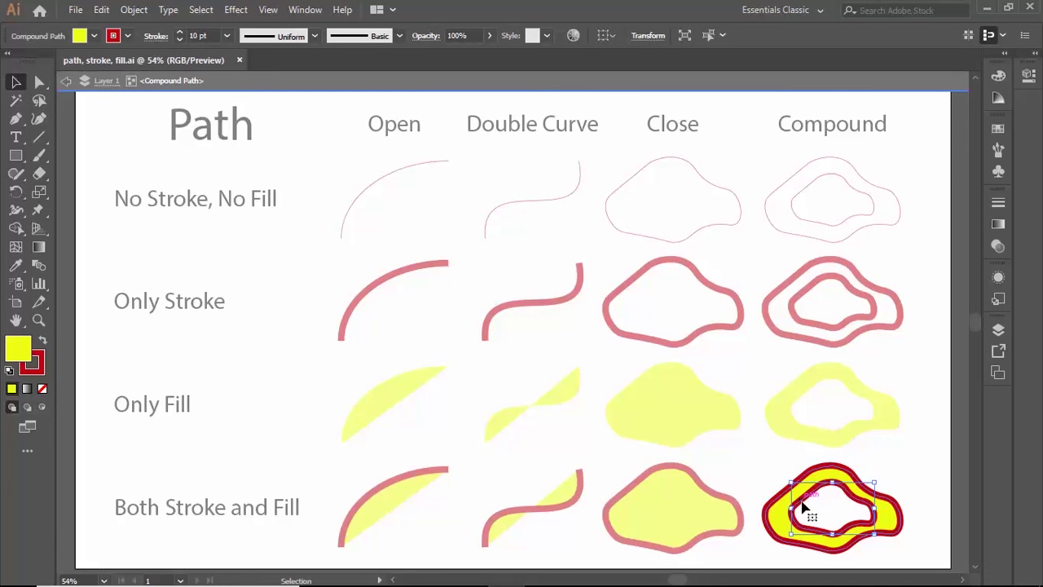
{"action": "left_click_drag", "start_coordinate": [804, 507], "coordinate": [861, 481]}
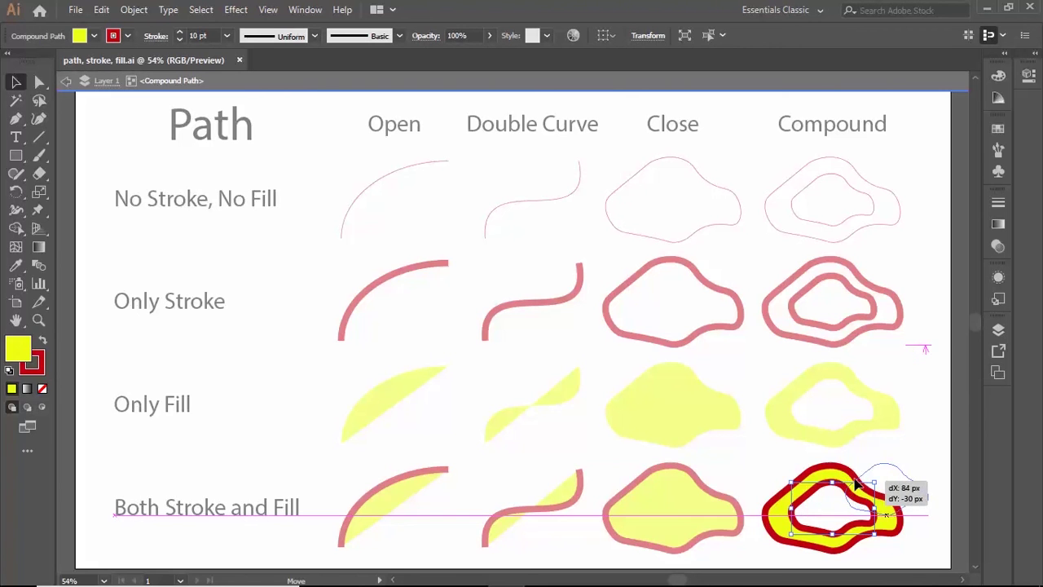
{"action": "left_click_drag", "start_coordinate": [861, 482], "coordinate": [861, 482]}
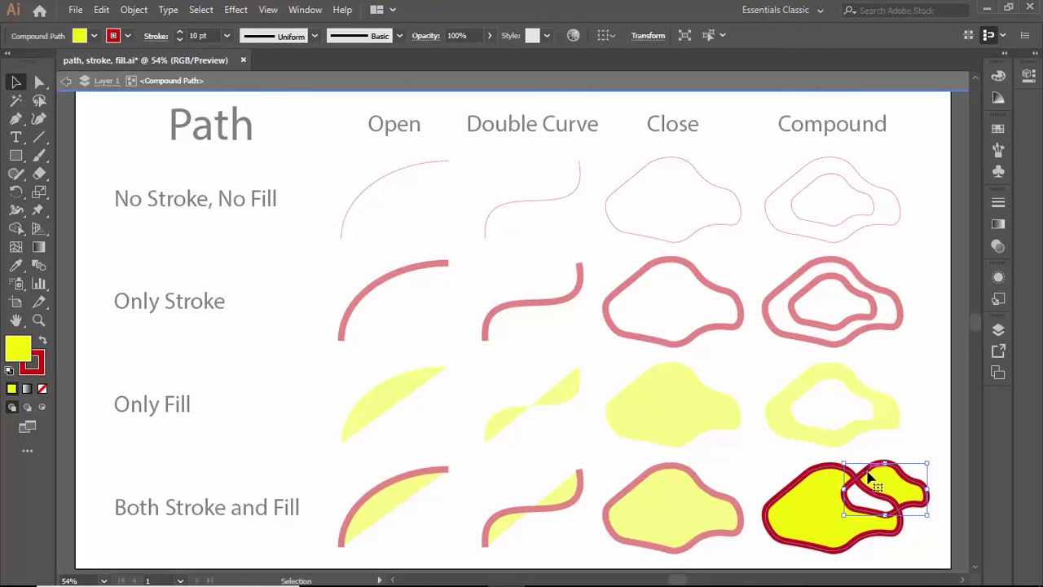
{"action": "left_click_drag", "start_coordinate": [869, 479], "coordinate": [885, 443]}
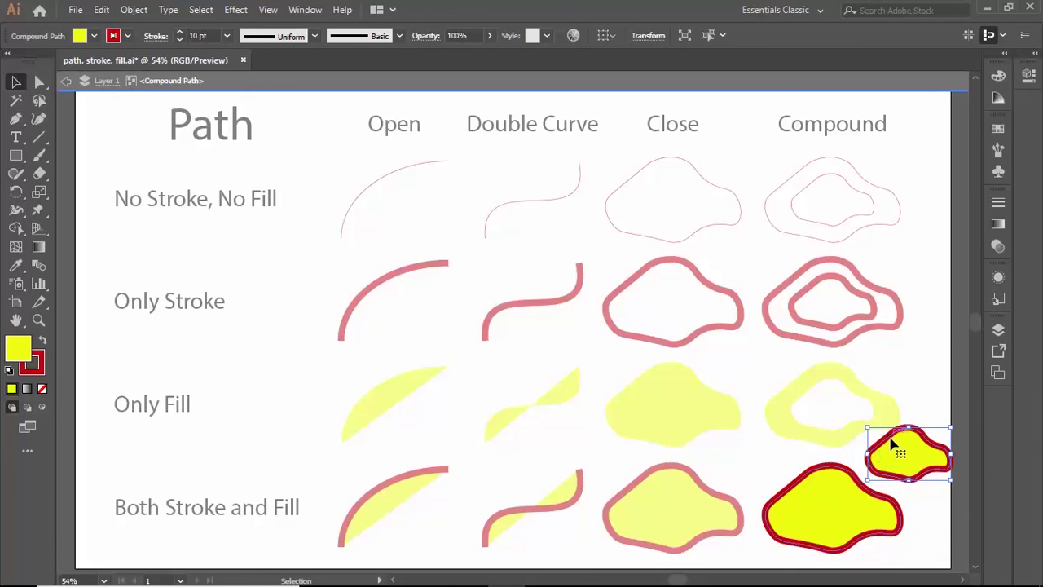
- Drag the inner path back inside the outer shape to restore the unfilled hole
{"action": "left_click_drag", "start_coordinate": [891, 443], "coordinate": [869, 482]}
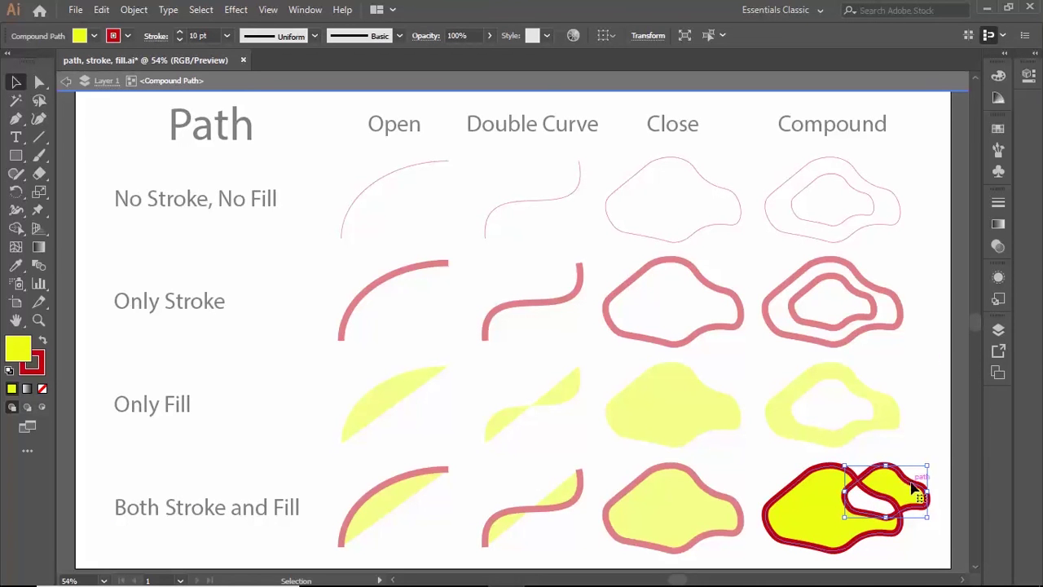
{"action": "mouse_move", "coordinate": [909, 488]}
{"action": "left_mouse_down"}
{"action": "mouse_move", "coordinate": [929, 461]}
{"action": "mouse_move", "coordinate": [848, 507]}
{"action": "left_mouse_up"}
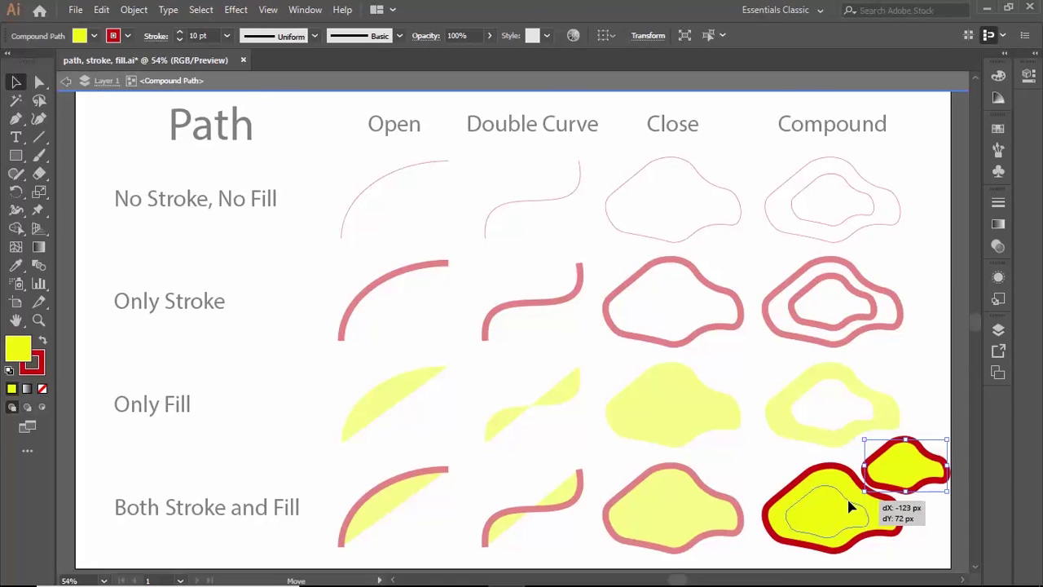
{"action": "left_click_drag", "start_coordinate": [847, 504], "coordinate": [850, 505]}
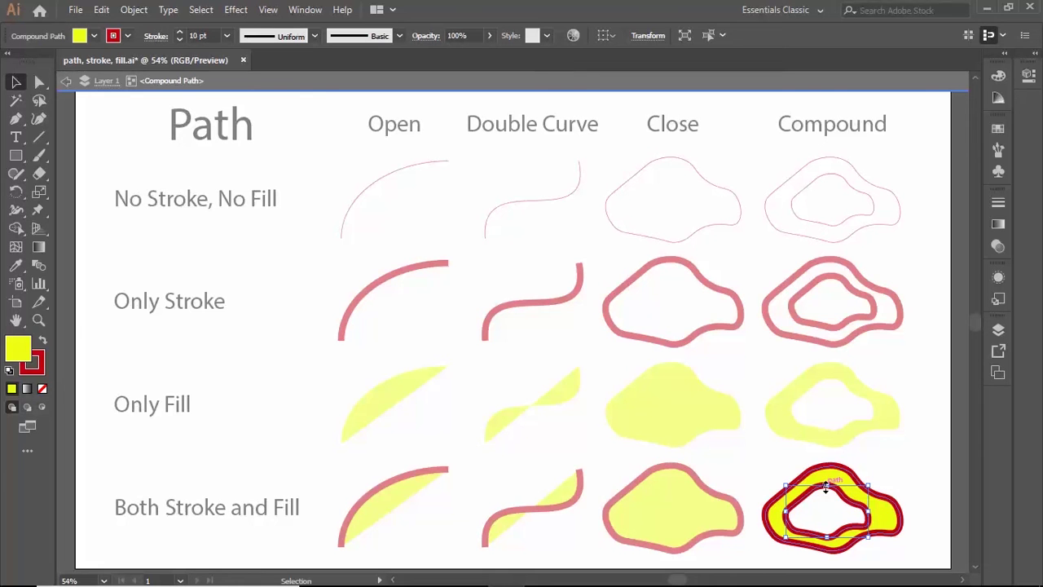
- Exit isolation mode and reselect the bottom compound shape with its center hole
{"action": "double_click", "coordinate": [922, 456]}
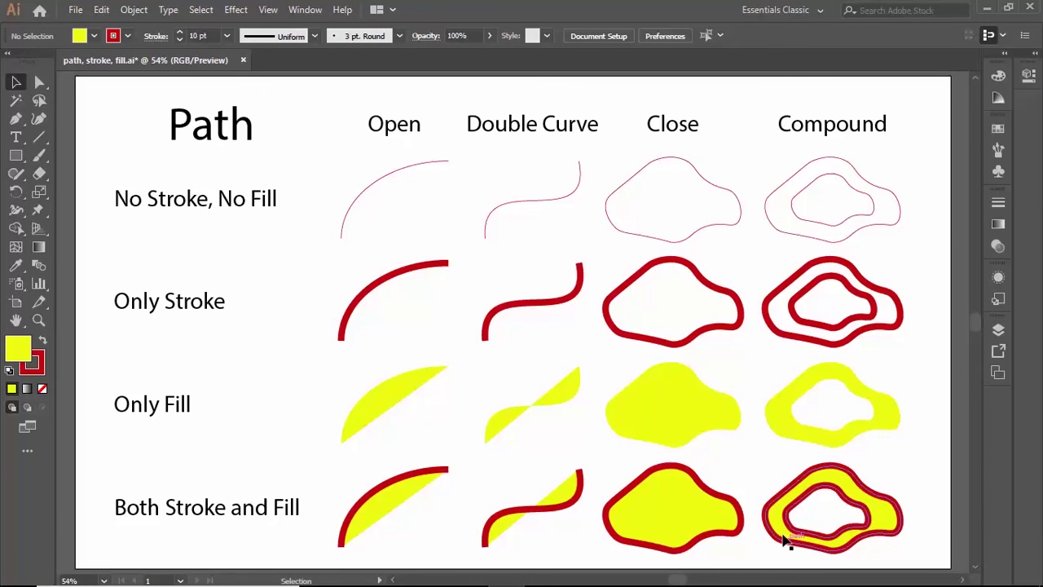
{"action": "left_click", "coordinate": [834, 472]}
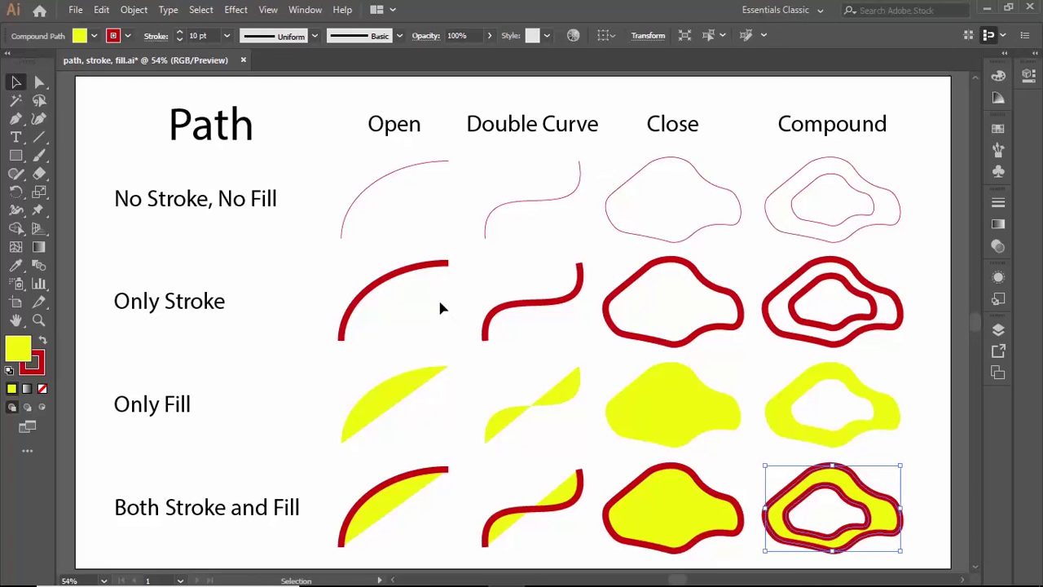
{"action": "left_click", "coordinate": [379, 186]}
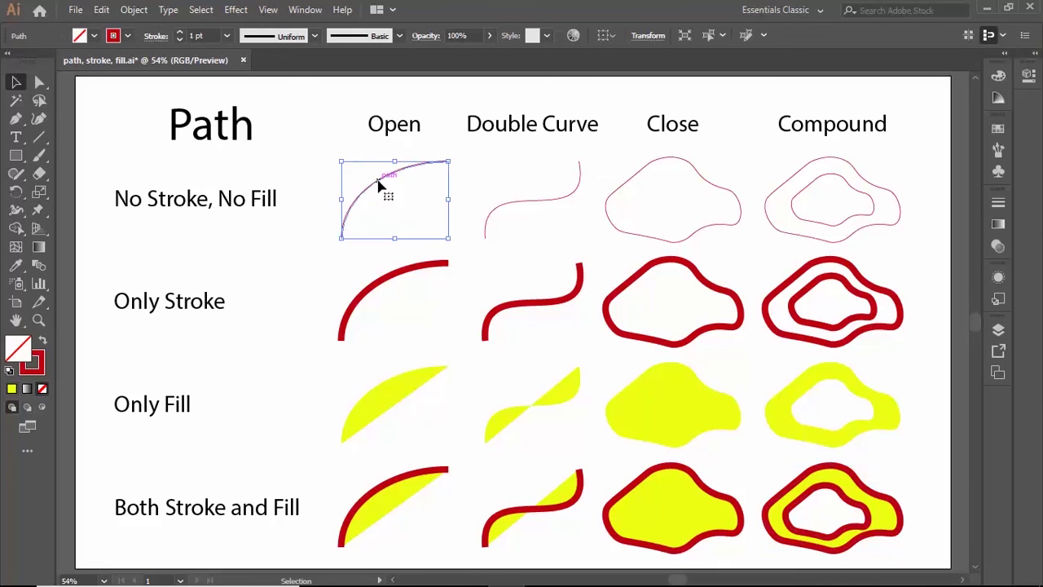
{"action": "left_click", "coordinate": [392, 280]}
{"action": "left_click", "coordinate": [391, 399]}
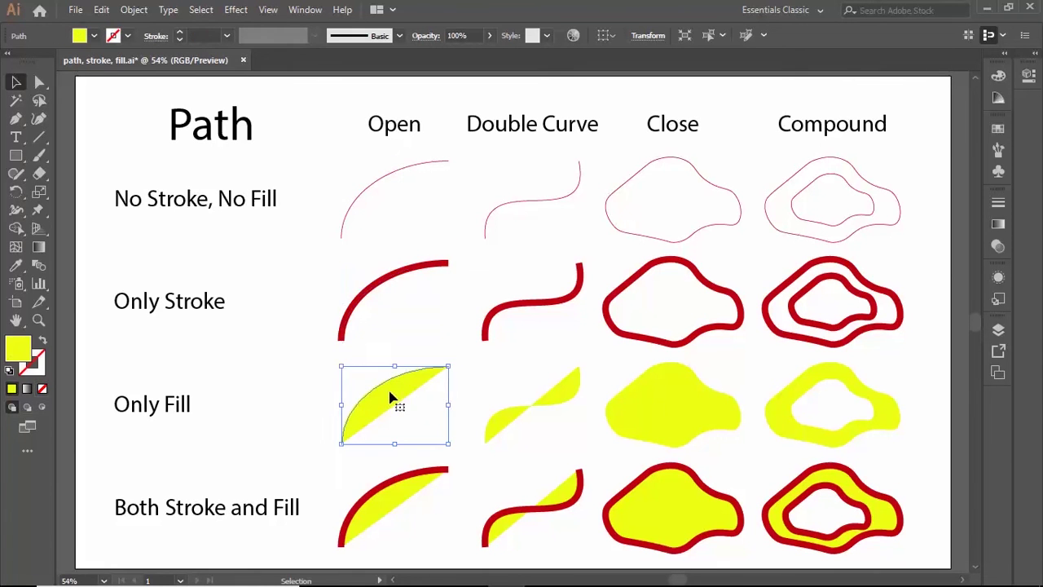